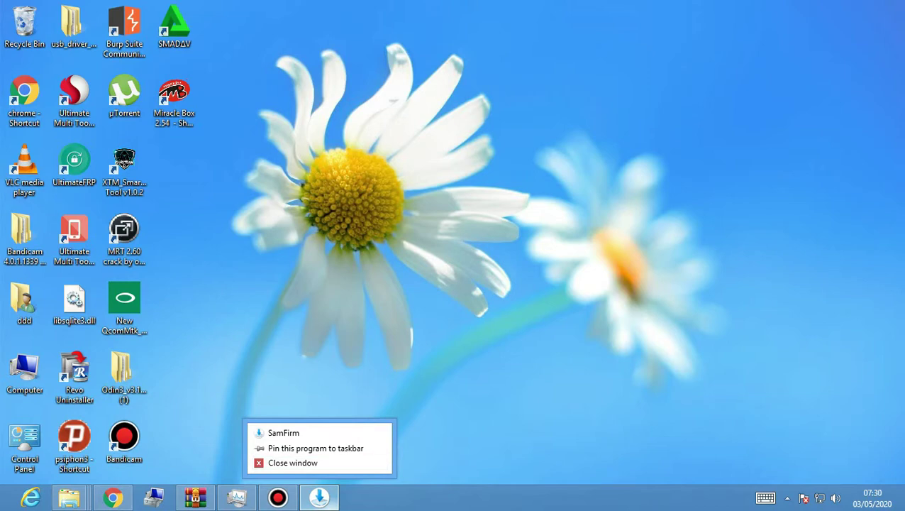
- Close the SamFirm window and browse to the Downloads folder of the old user account inside Windows.old on Local Disk (C:)
left_click(292, 463)
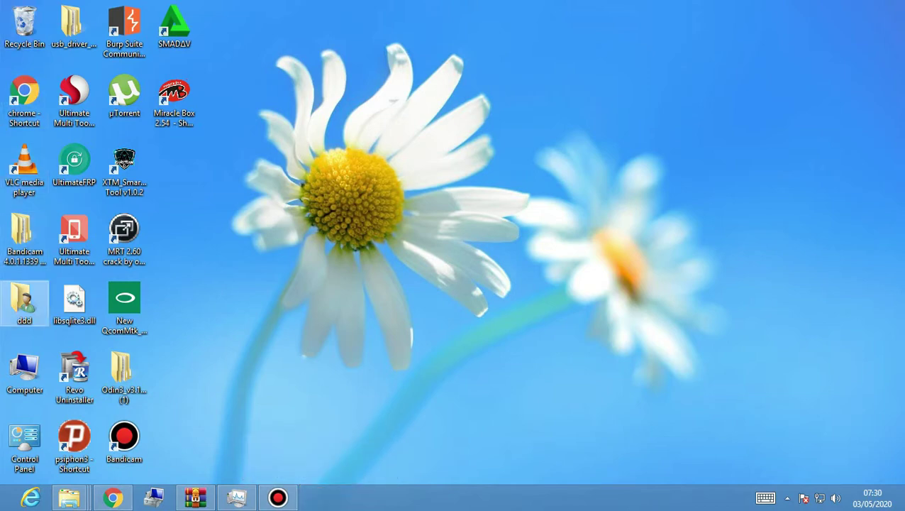
double_click(24, 304)
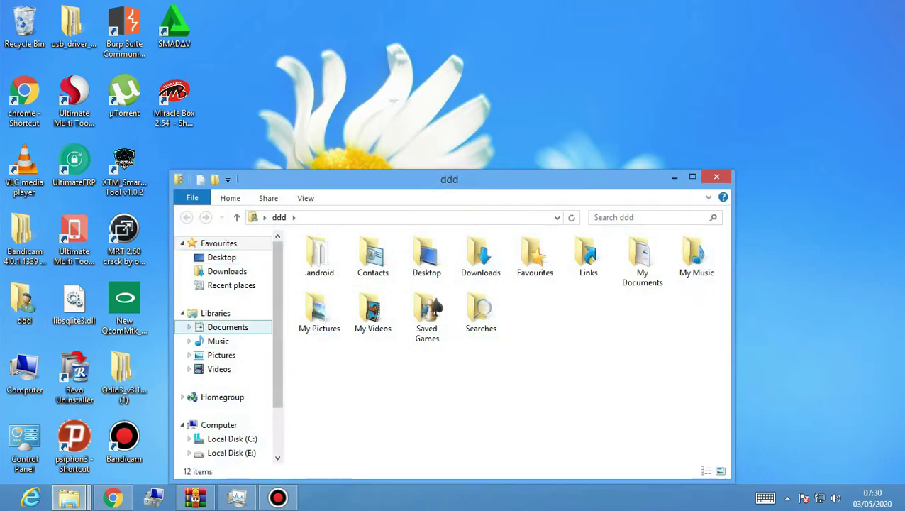
left_click(227, 271)
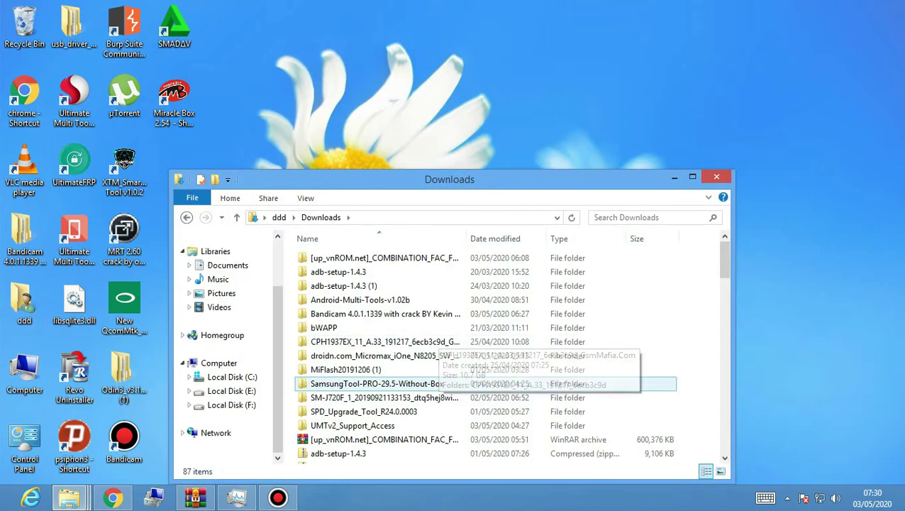
left_click(376, 383)
left_click(232, 377)
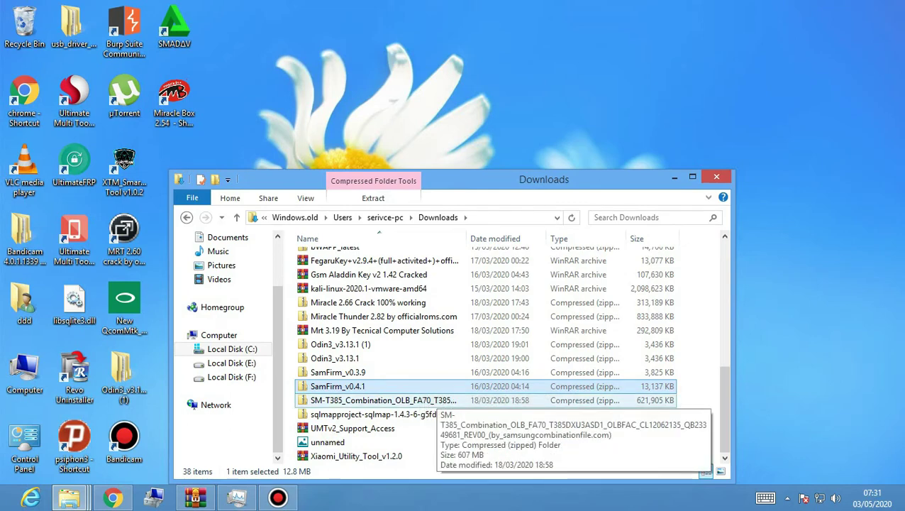
- Find the extracted SamFirm_v0.4.1 folder in the old Downloads folder and open its inner SamFirm_v0.4.1 folder
right_click(434, 387)
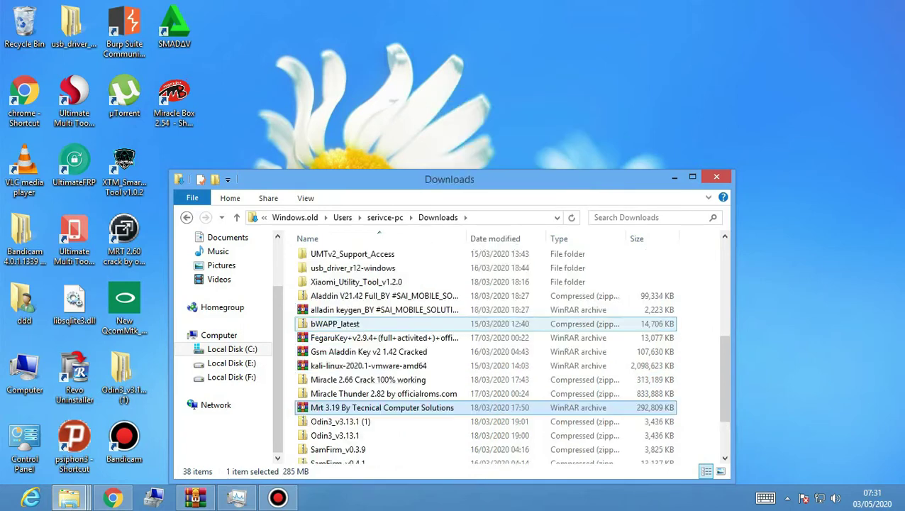
scroll(396, 328, "up", 1)
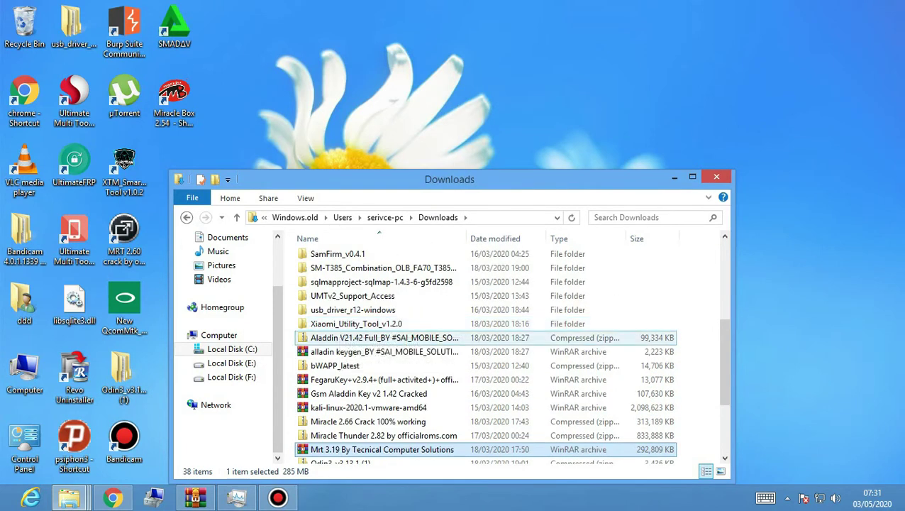
scroll(396, 355, "down", 3)
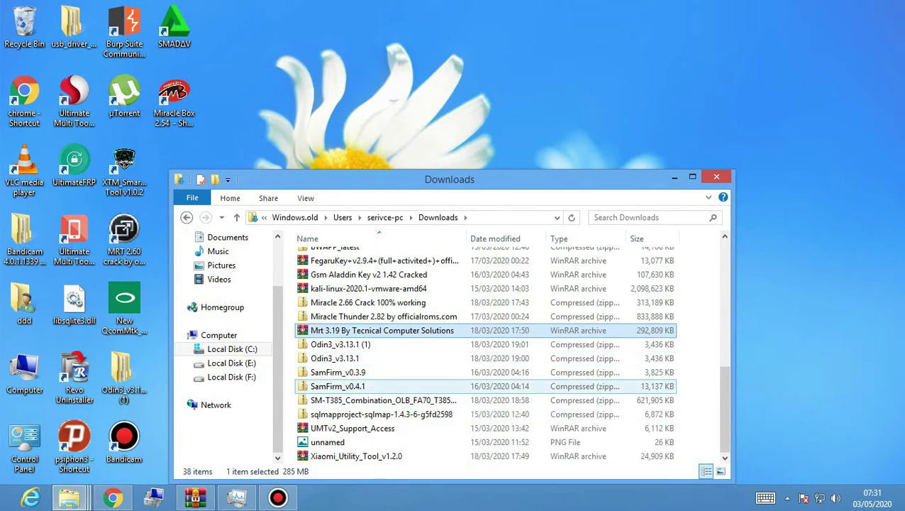
left_click(396, 386)
scroll(396, 372, "up", 3)
double_click(396, 295)
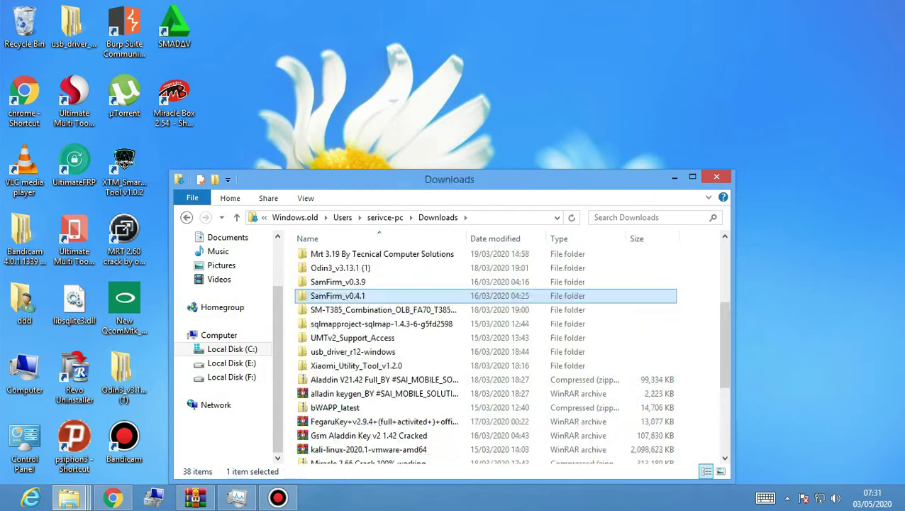
double_click(396, 257)
left_click(396, 258)
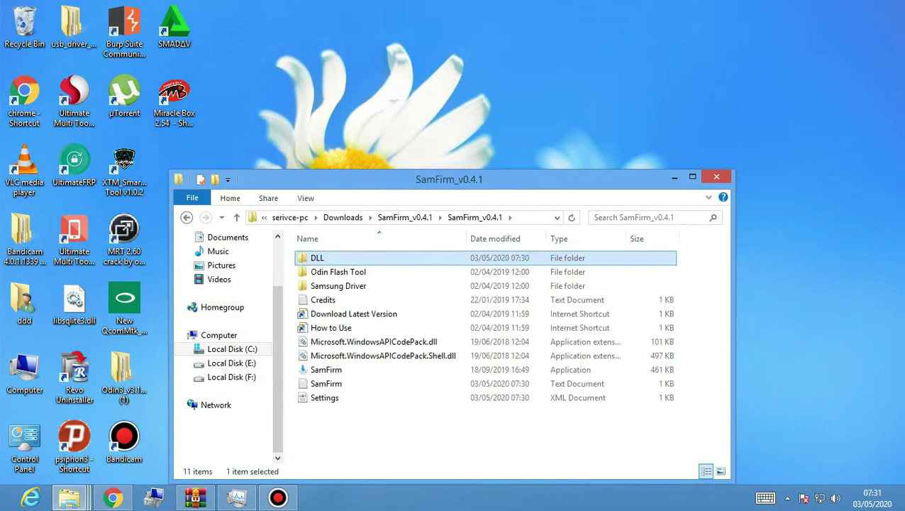
- Launch the SamFirm application from the SamFirm_v0.4.1 folder
key("Escape")
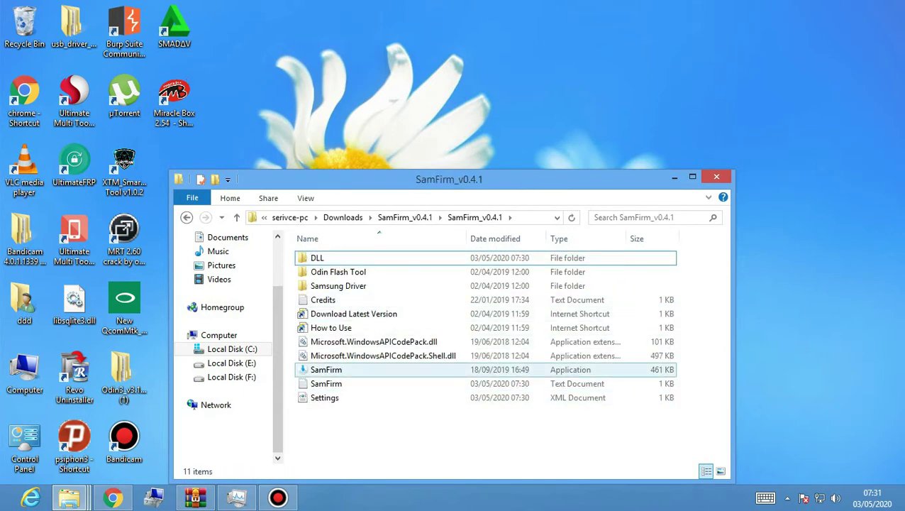
left_click(396, 369)
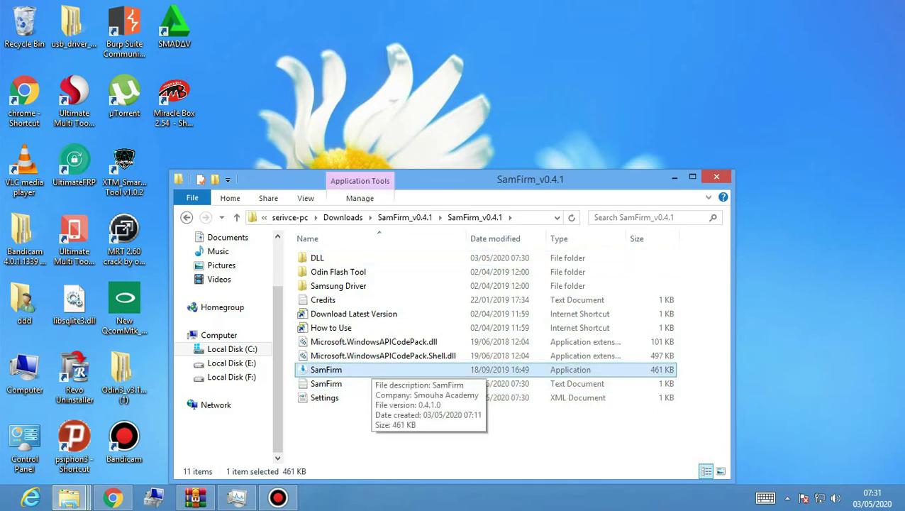
double_click(371, 370)
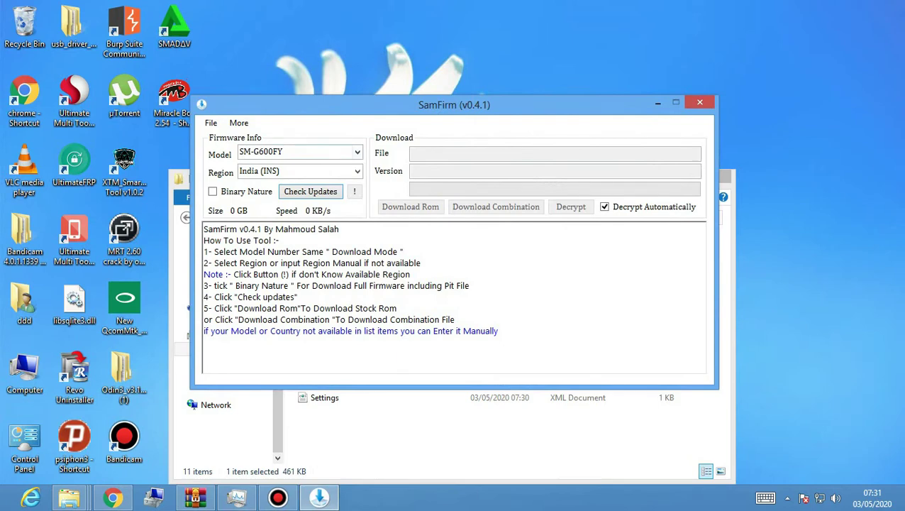
- Examine the phone models and regions offered in the firmware info, keeping SM-G600FY and India (INS)
left_click(357, 152)
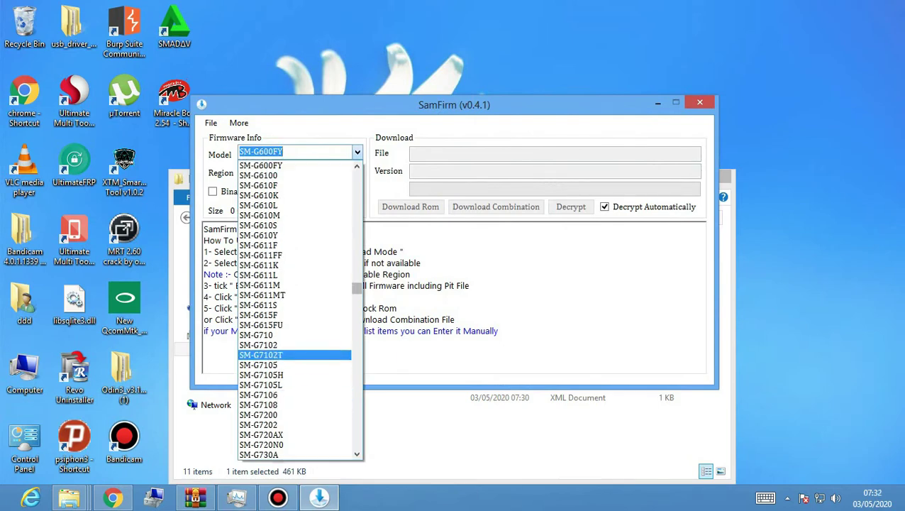
left_click_drag(357, 288, 357, 335)
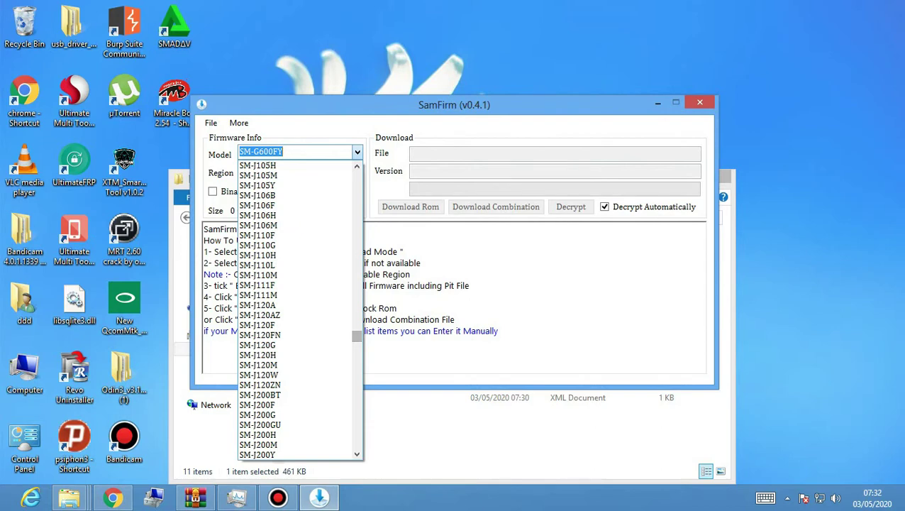
key("Escape")
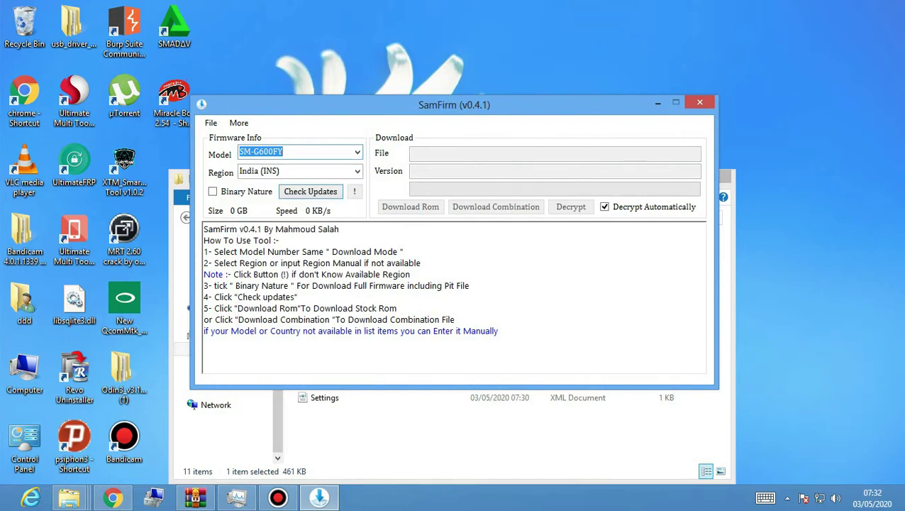
left_click(357, 171)
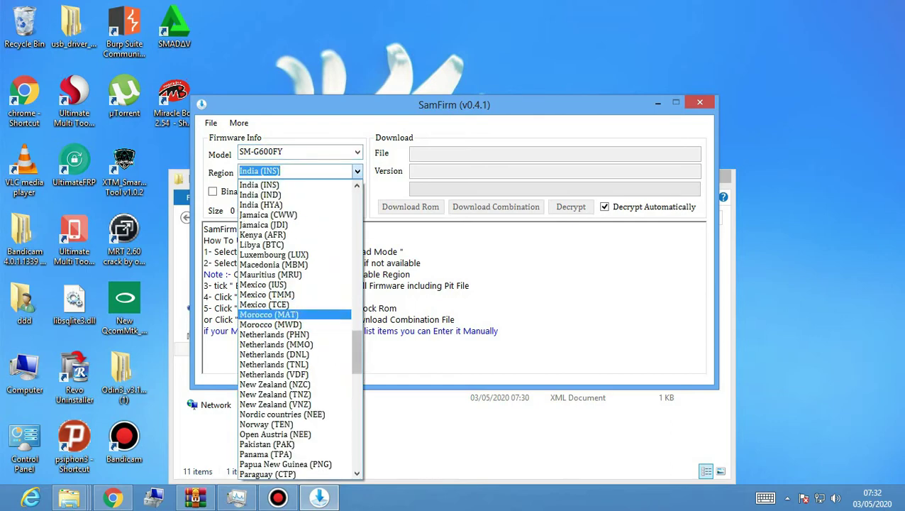
left_click_drag(357, 344, 357, 327)
scroll(294, 327, "down", 4)
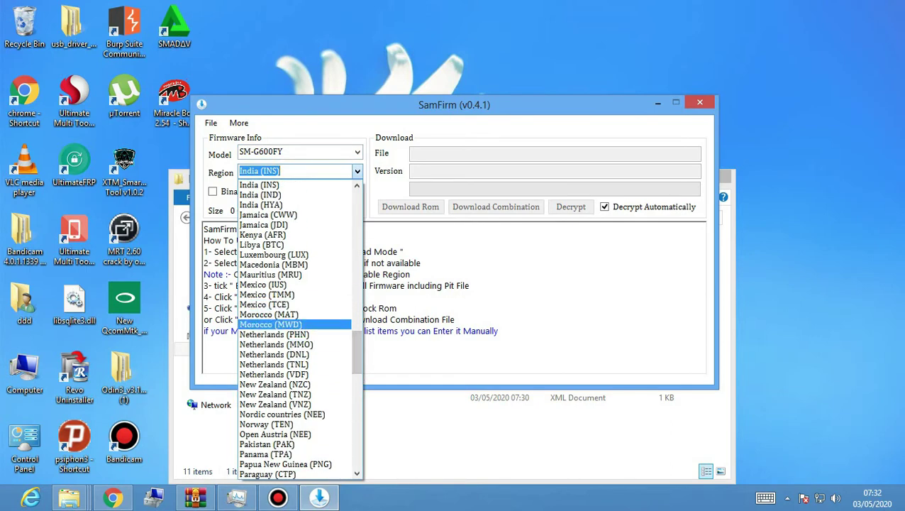
scroll(295, 326, "up", 5)
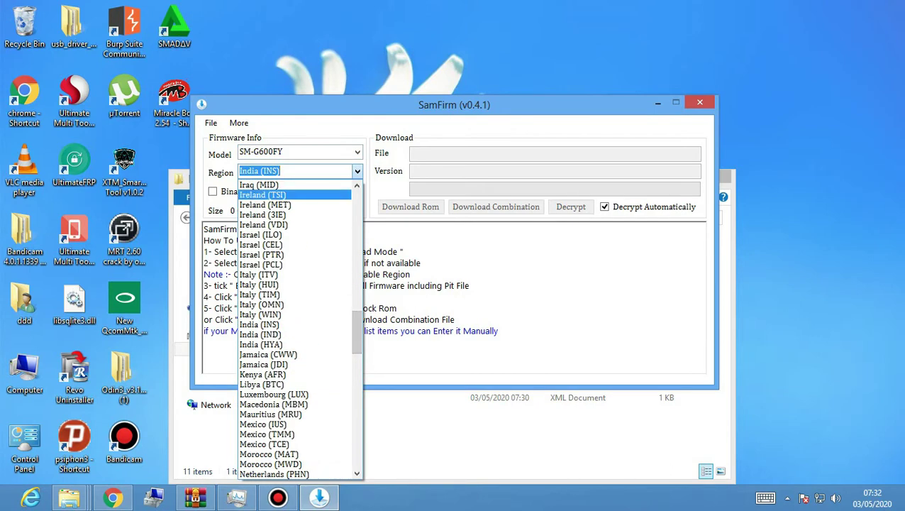
key("Escape")
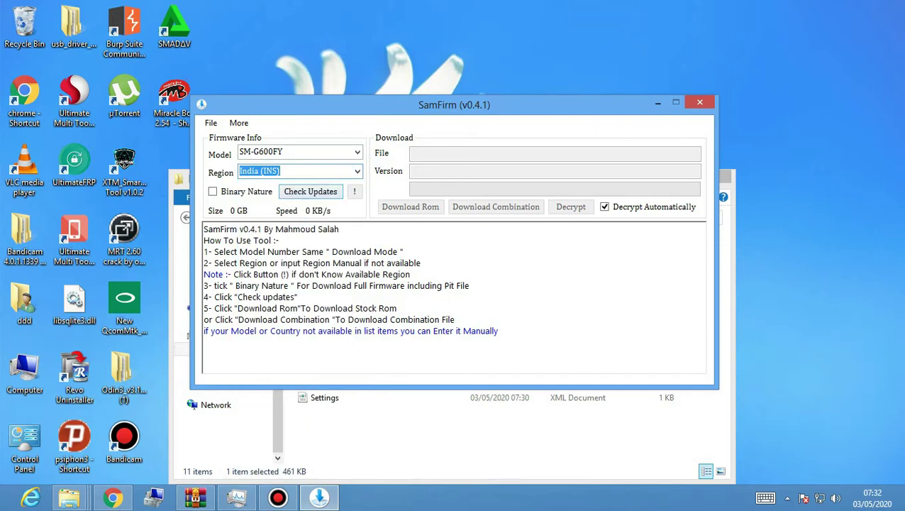
left_click(311, 191)
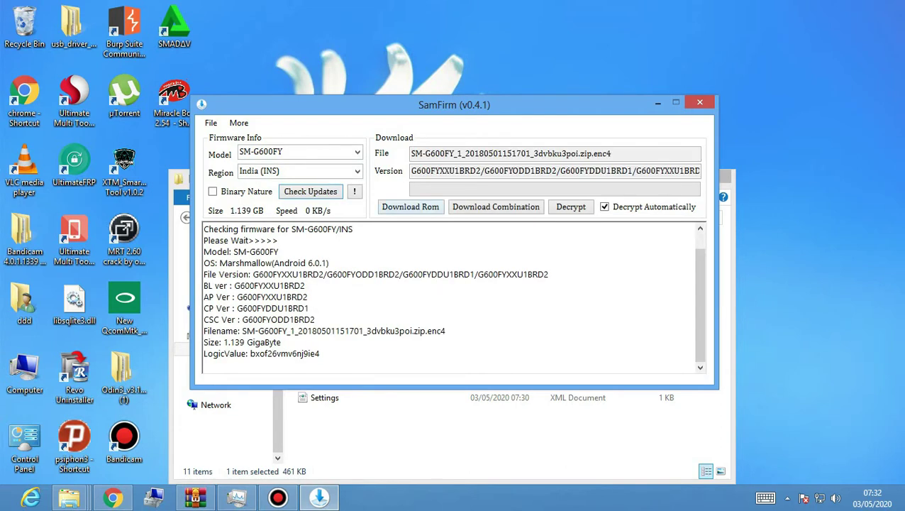
left_click(410, 206)
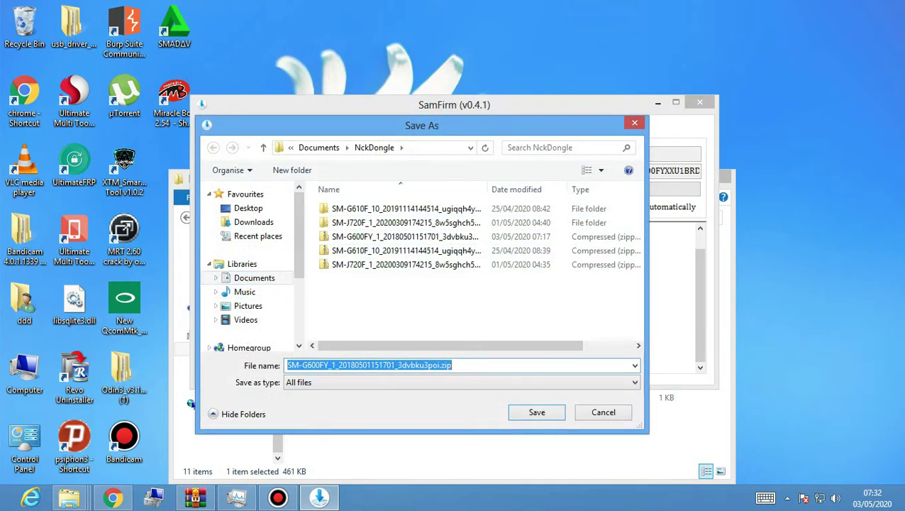
left_click(404, 236)
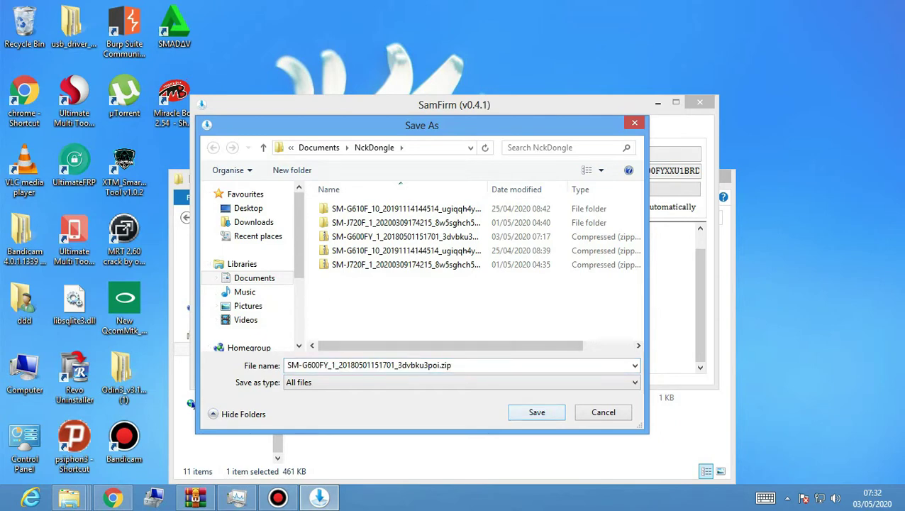
key("Return")
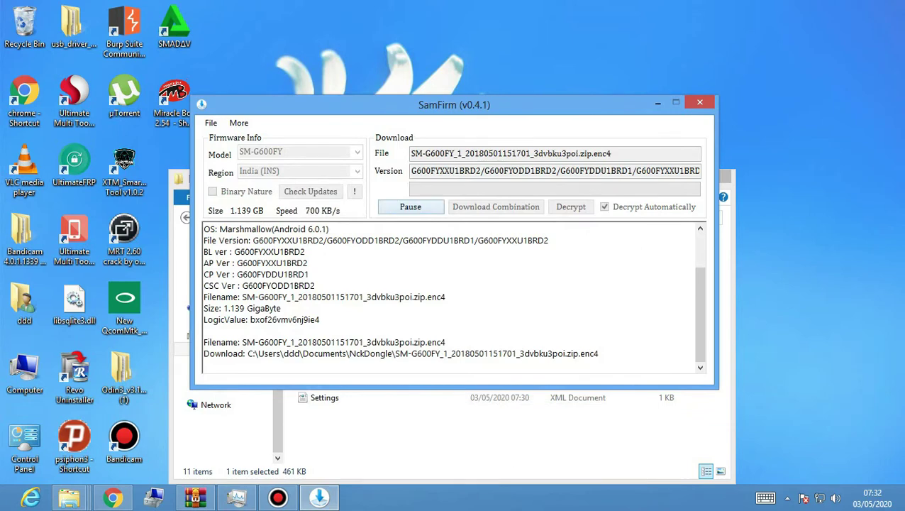
- Pause the ROM download and close SamFirm
left_click(410, 207)
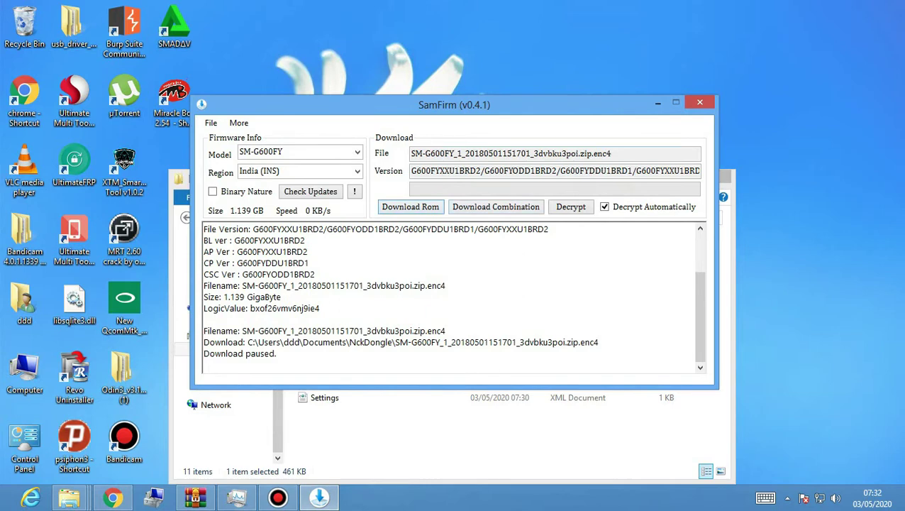
key("alt+F4")
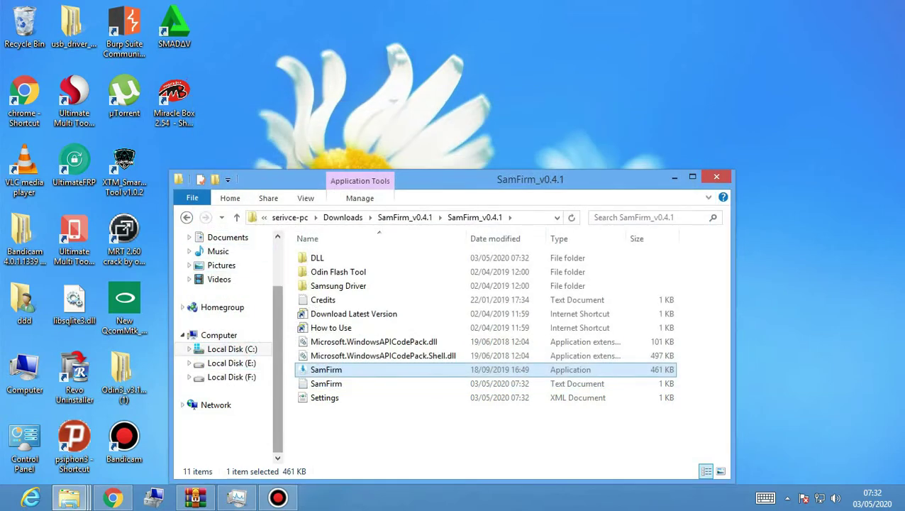
- Open the NckDongle folder in the Documents library
scroll(223, 340, "up", 2)
left_click(227, 293)
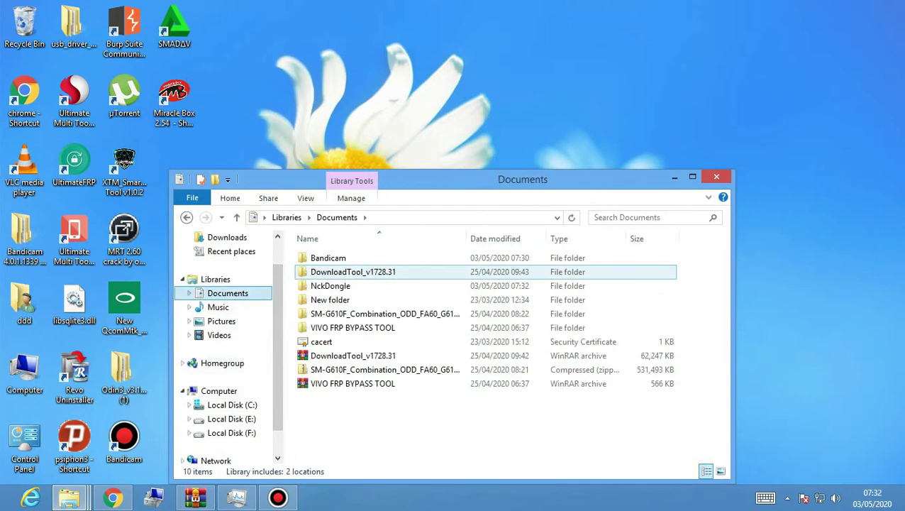
left_click(346, 286)
double_click(375, 286)
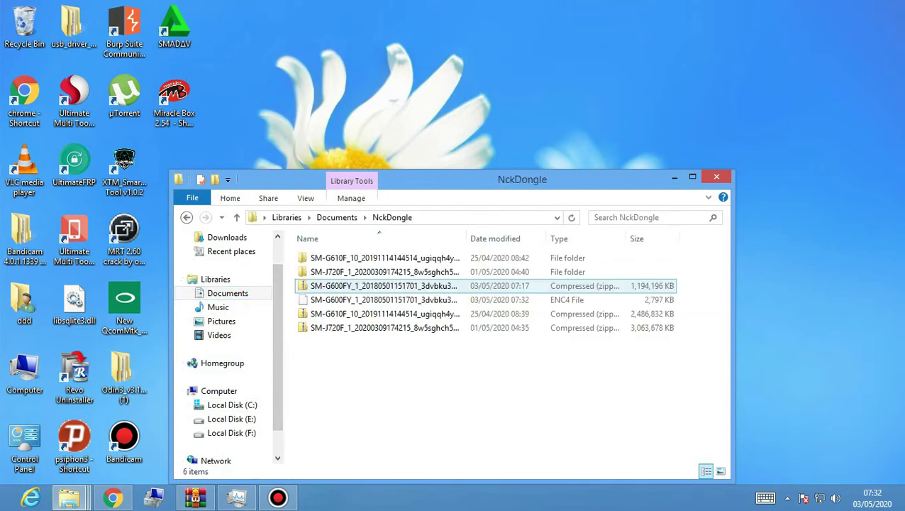
- Delete the partially downloaded SM-G600FY ENC4 file and select the complete SM-G600FY firmware zip
left_click(383, 328)
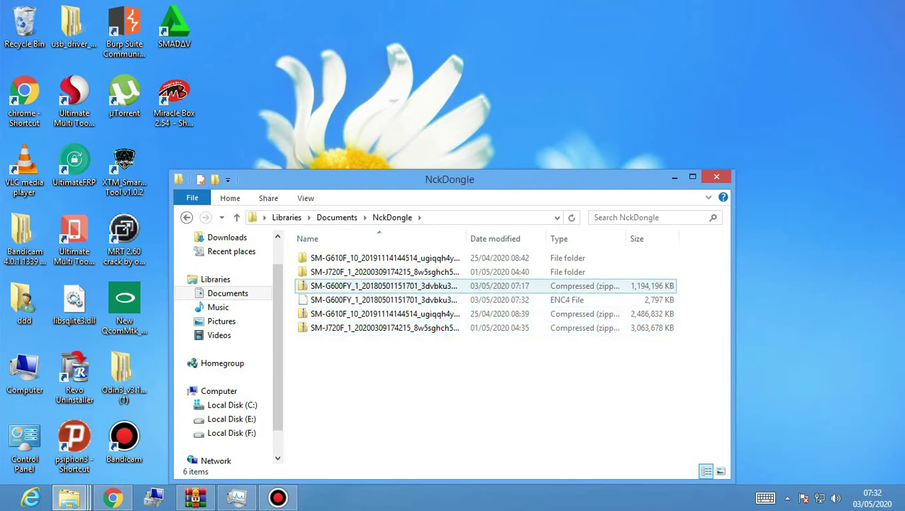
left_click(383, 286)
left_click(383, 300)
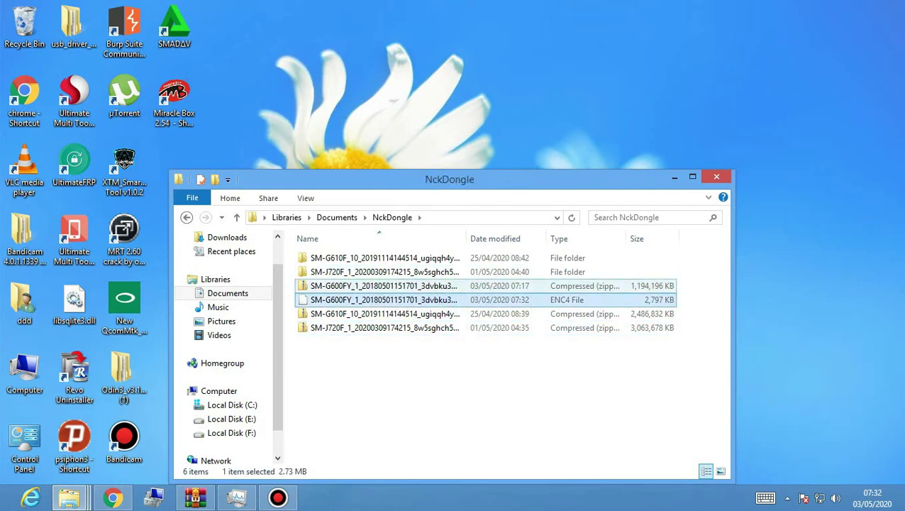
left_click(383, 286)
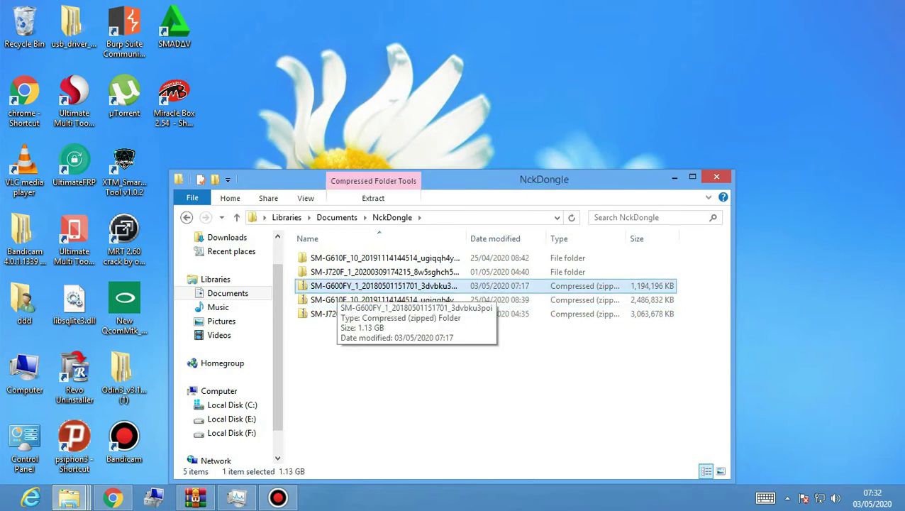
right_click(384, 288)
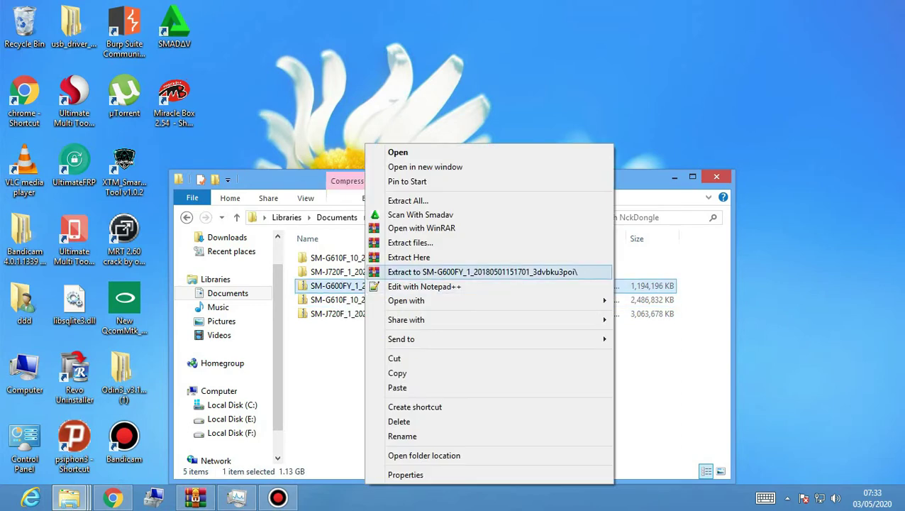
left_click(483, 272)
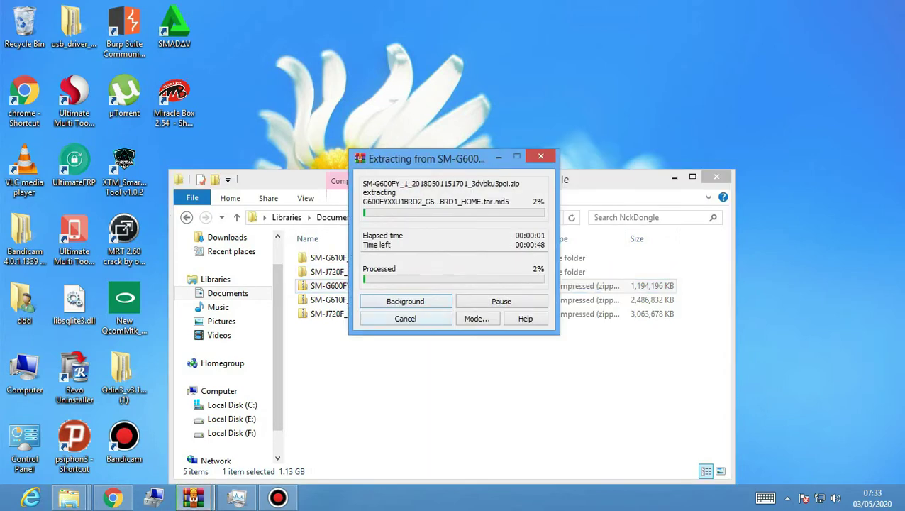
left_click(499, 157)
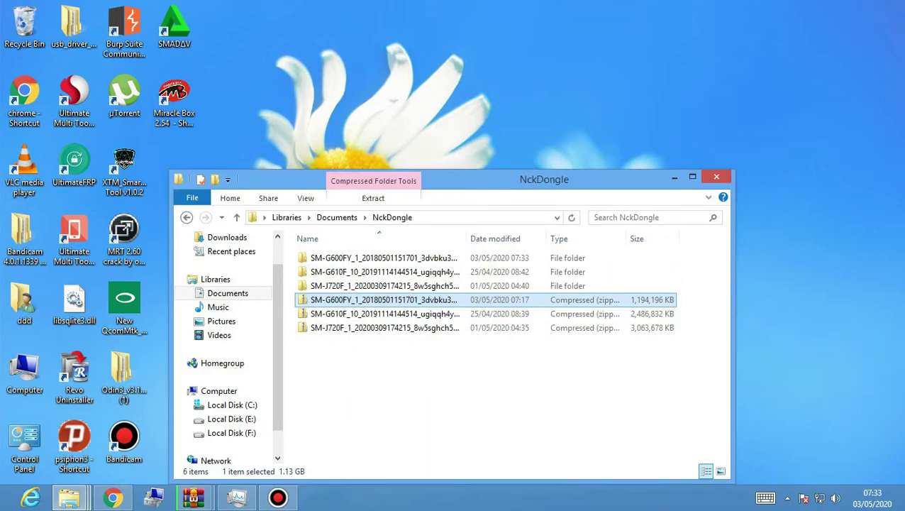
- Minimize the NckDongle window and open the Odin3_v3.13.1 folder inside the desktop's Odin3_v3.13.1 (1) folder
left_click(674, 177)
left_click(131, 368)
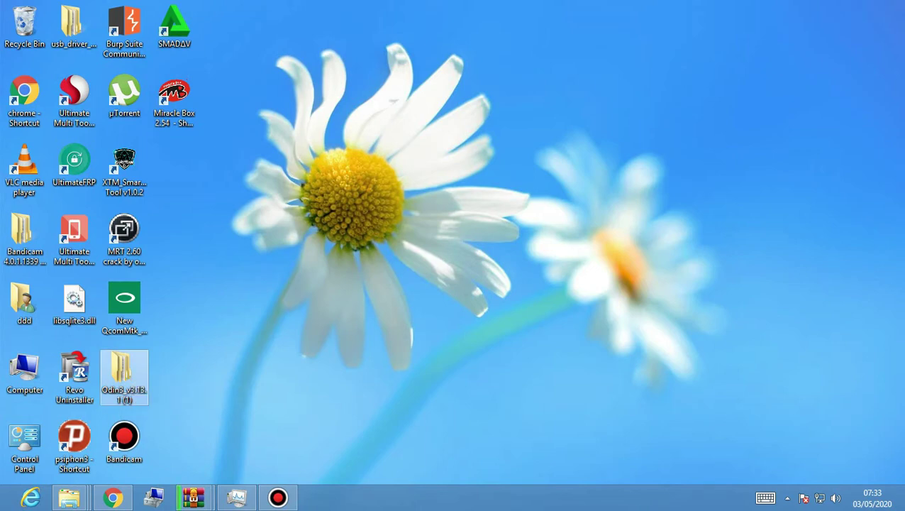
right_click(126, 383)
key("Escape")
right_click(129, 371)
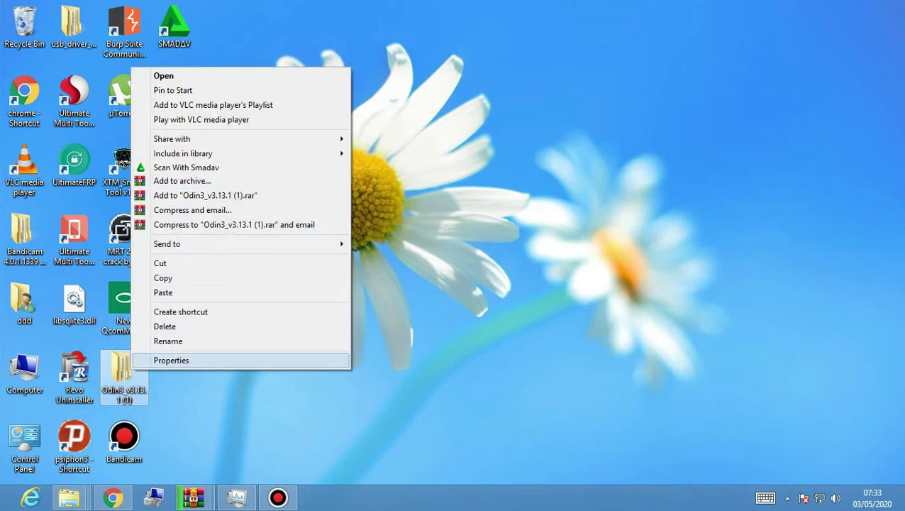
double_click(124, 376)
double_click(337, 258)
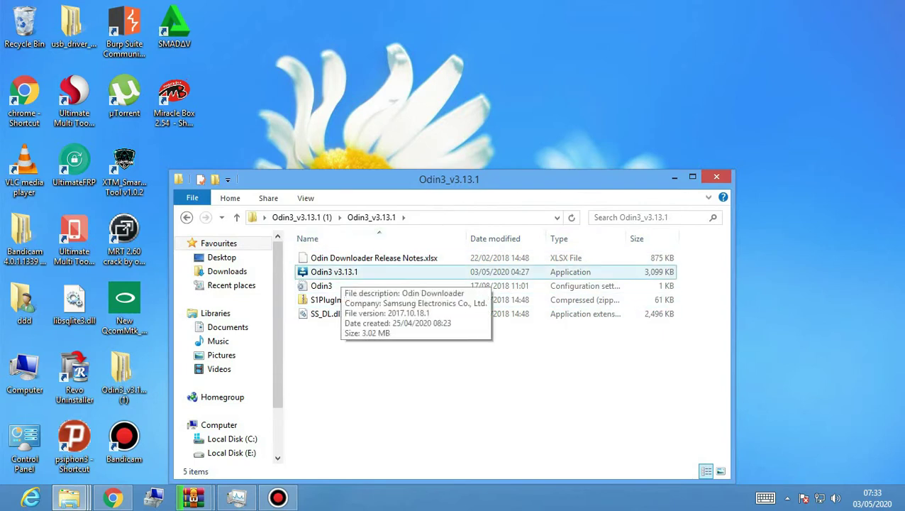
- Launch the Odin3 v3.13.1 application and acknowledge its startup warning
left_click(340, 272)
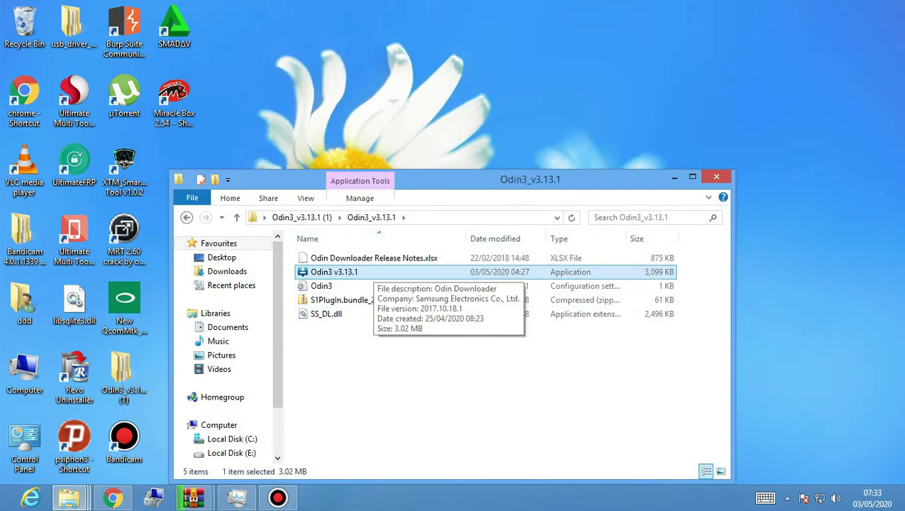
key("Return")
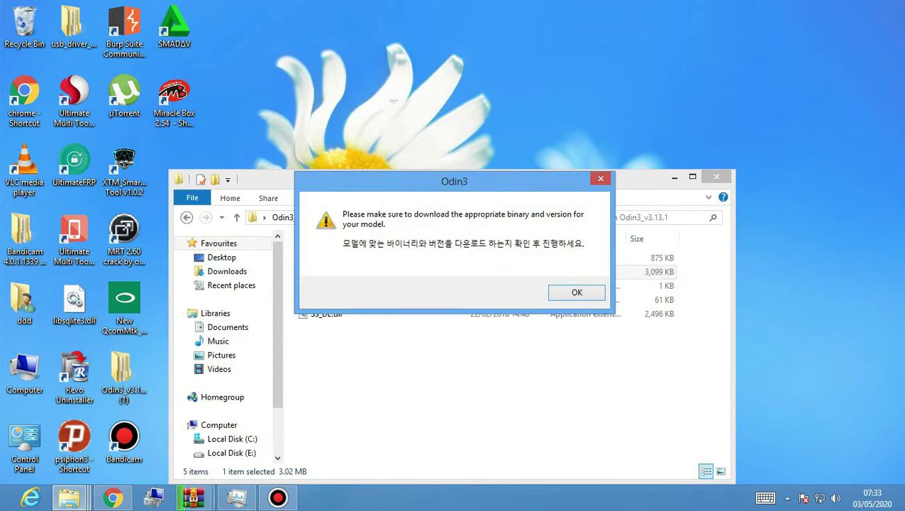
key("Return")
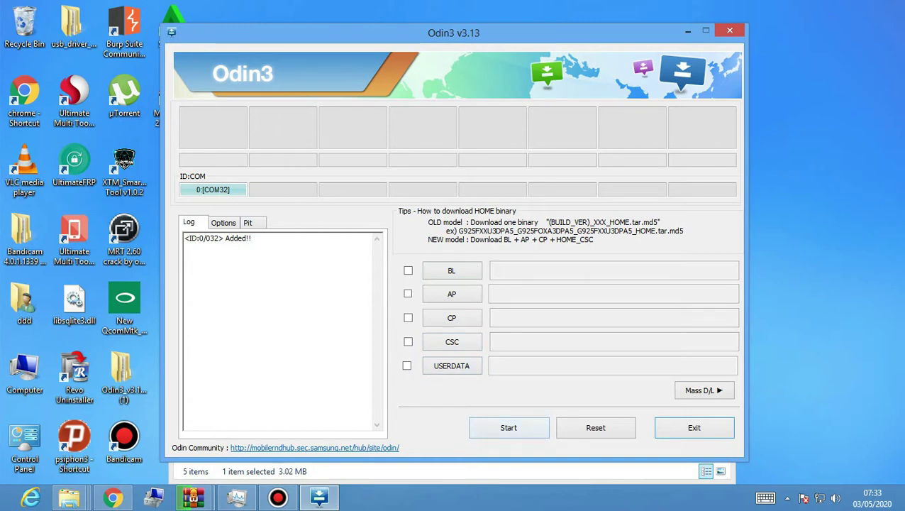
mouse_move(192, 498)
left_click(268, 429)
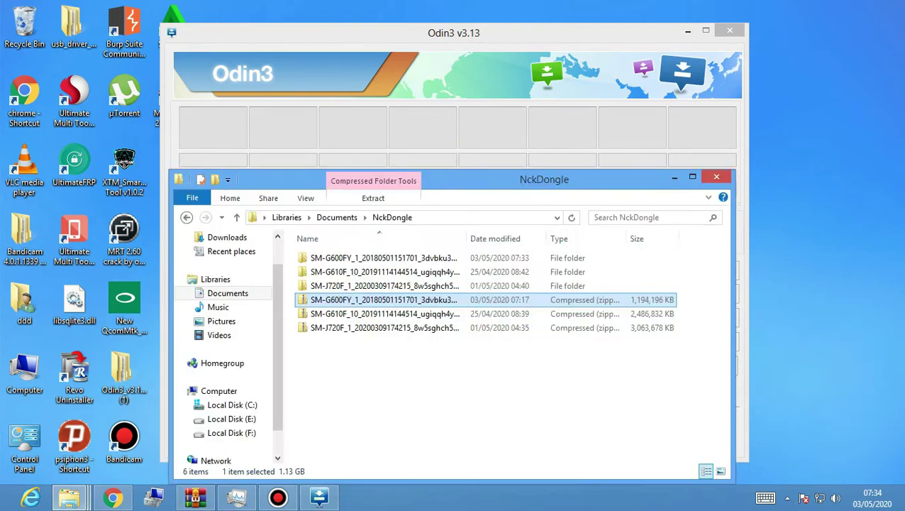
key("Up")
key("Up")
key("Up")
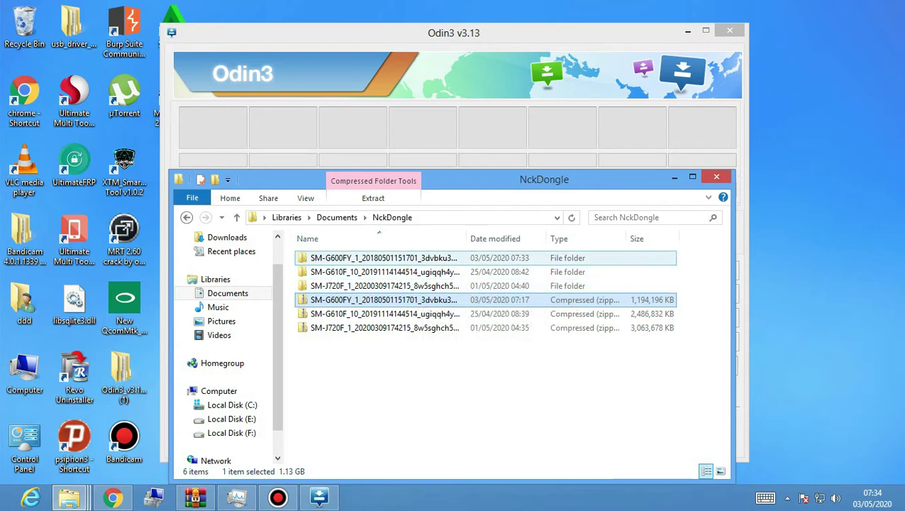
key("Return")
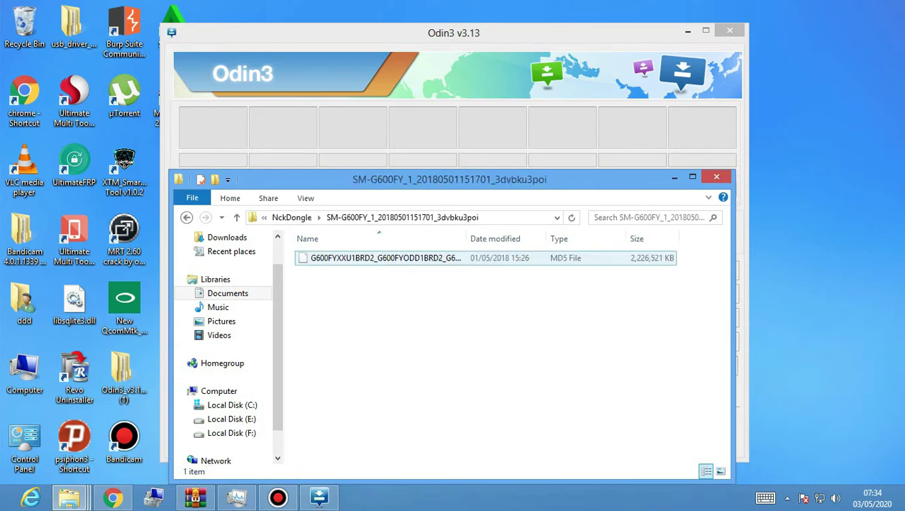
left_click(386, 258)
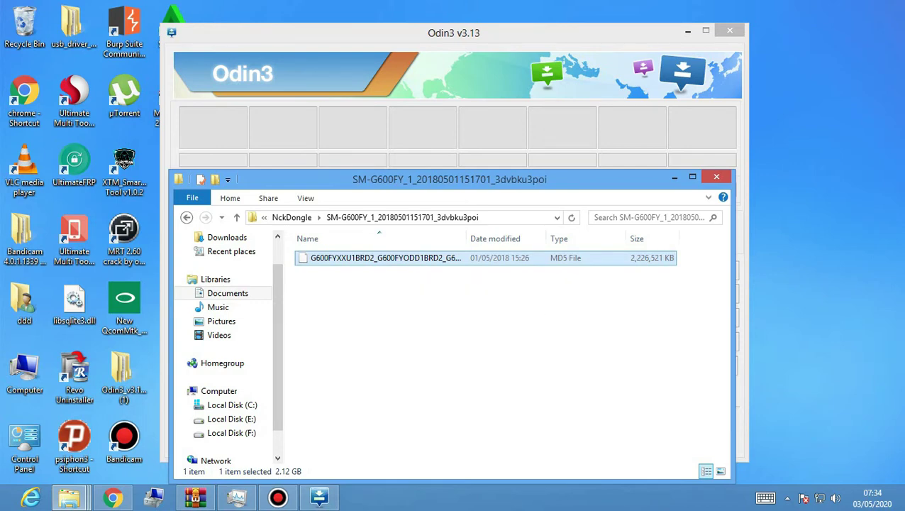
left_click_drag(449, 179, 134, 158)
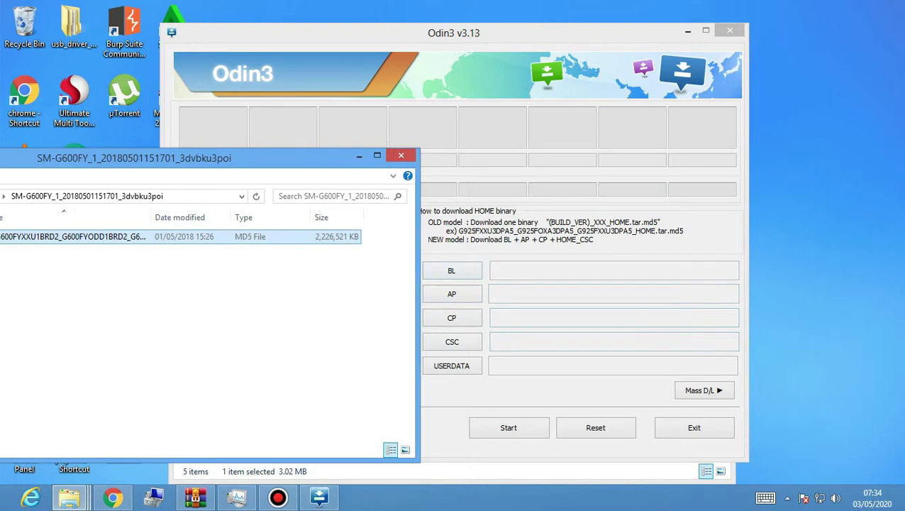
left_click_drag(135, 158, 120, 137)
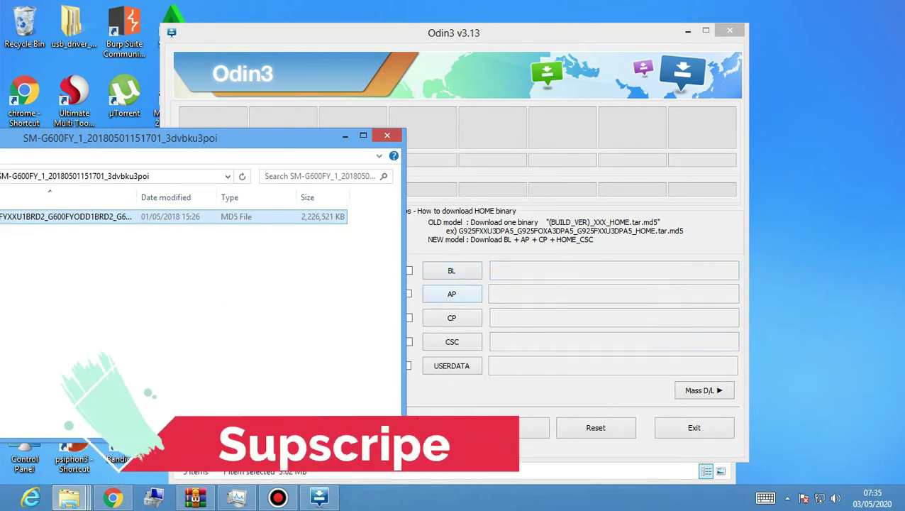
- Load G600FYXXU1BRD2_G600FYODD1BRD2_G600FYDDU1BRD1_HOME.tar.md5 from the SM-G600FY folder in Documents > NckDongle as the AP file and start flashing
left_click(452, 294)
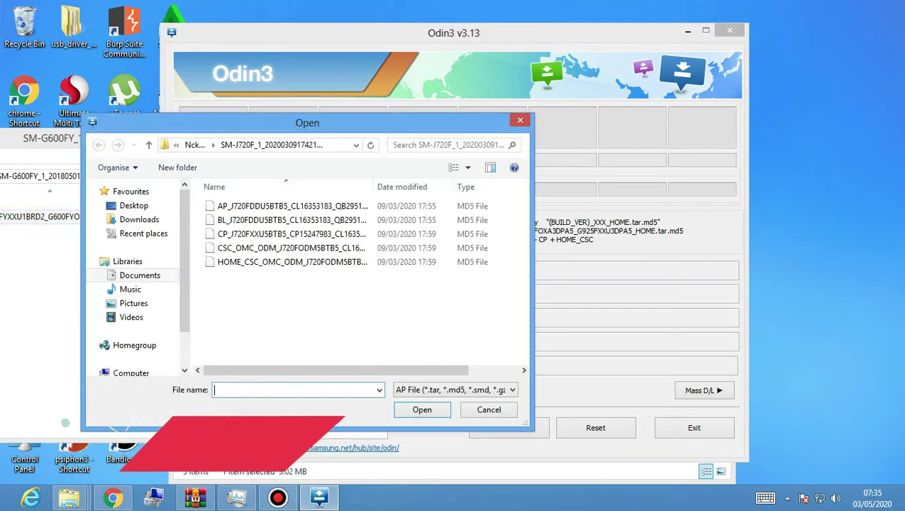
left_click(140, 275)
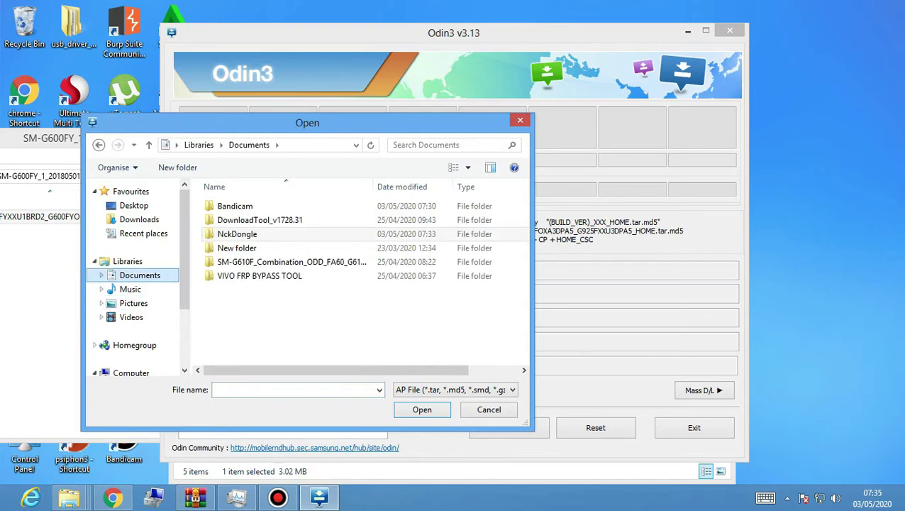
double_click(234, 234)
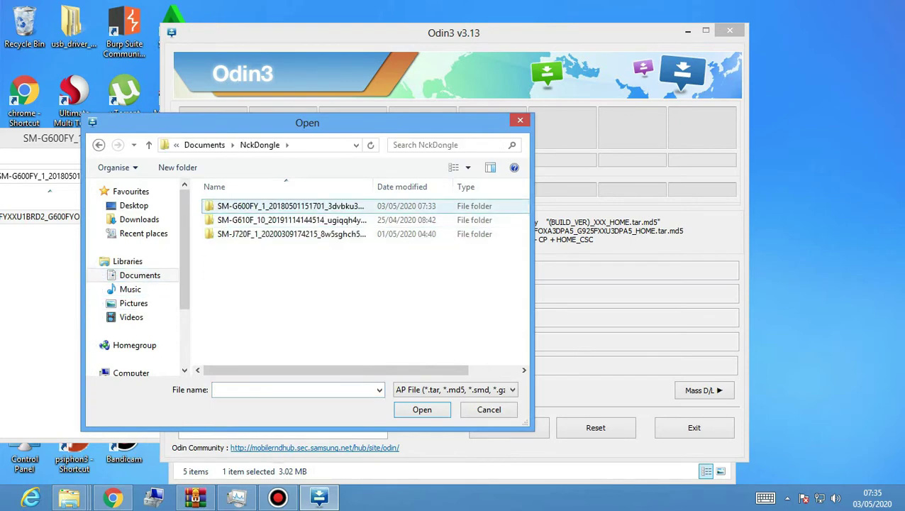
double_click(244, 206)
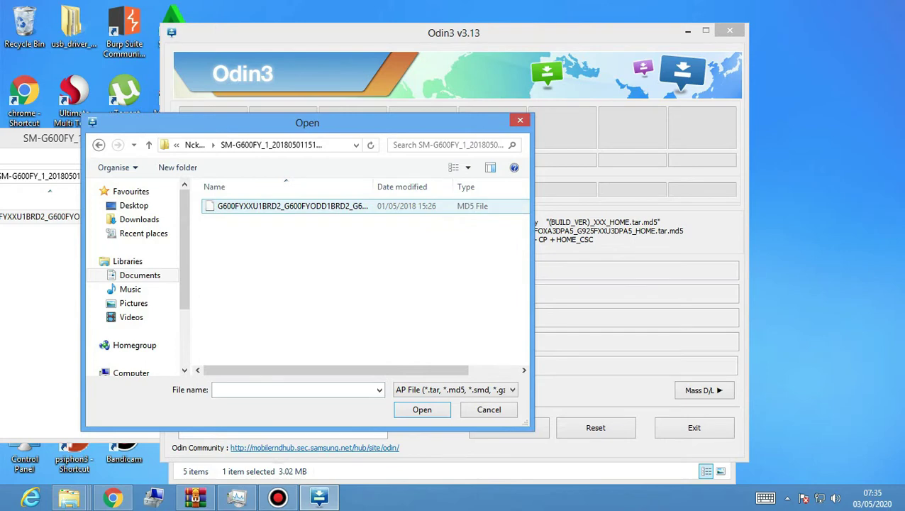
left_click(245, 206)
left_click(422, 409)
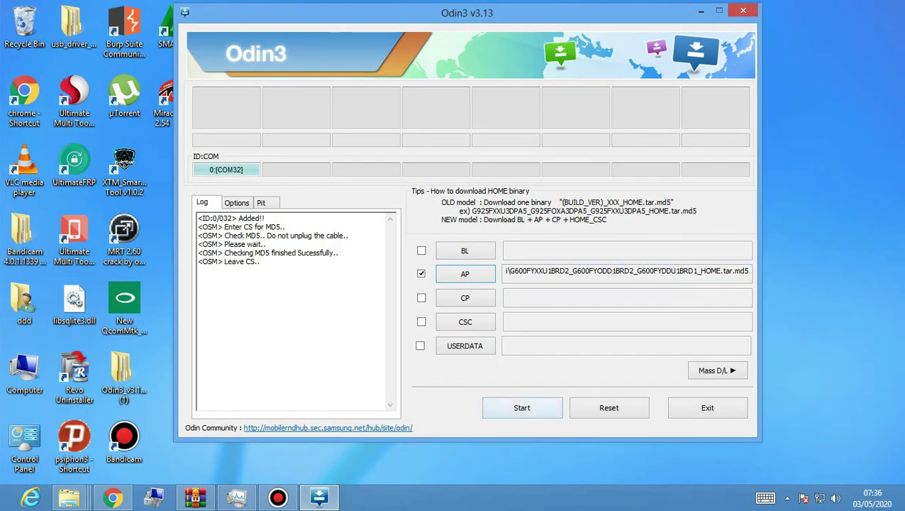
left_click(523, 407)
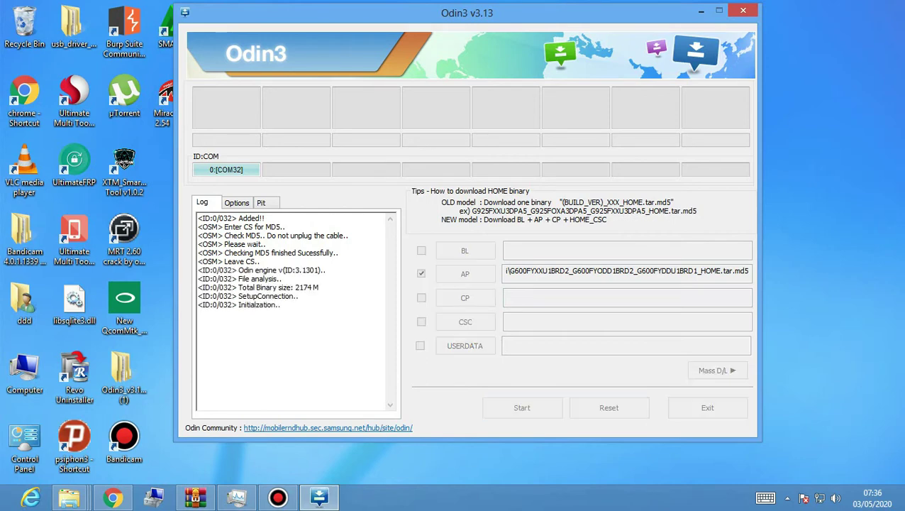